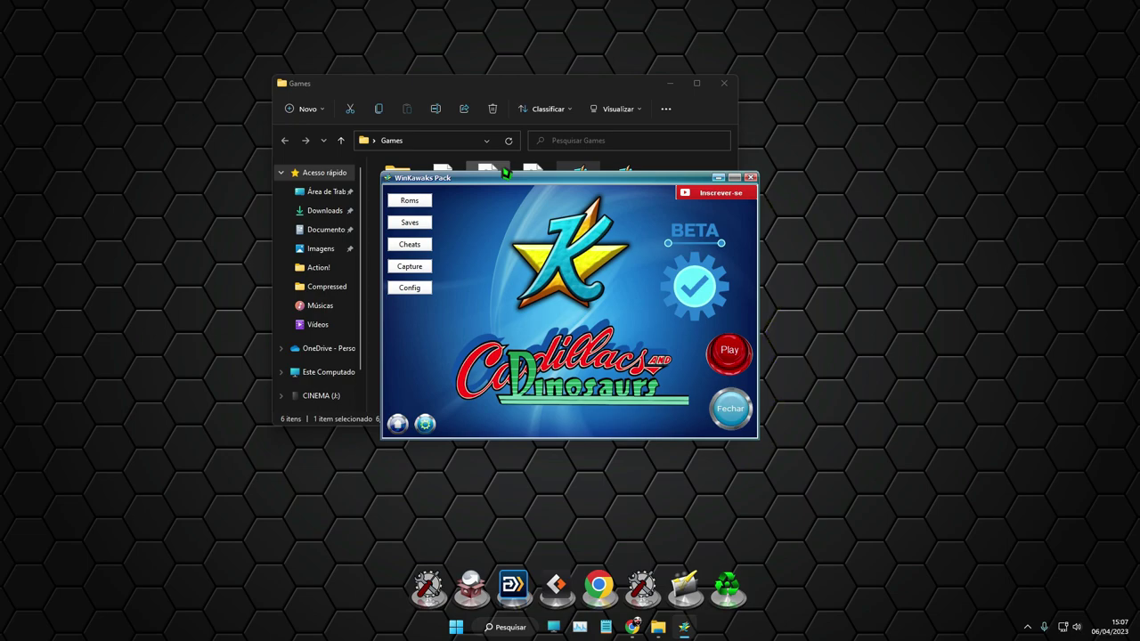
- Move the launcher window higher on the desktop and check the contents of its roms folder, closing it again
{"action": "left_click_drag", "start_coordinate": [588, 191], "coordinate": [566, 109]}
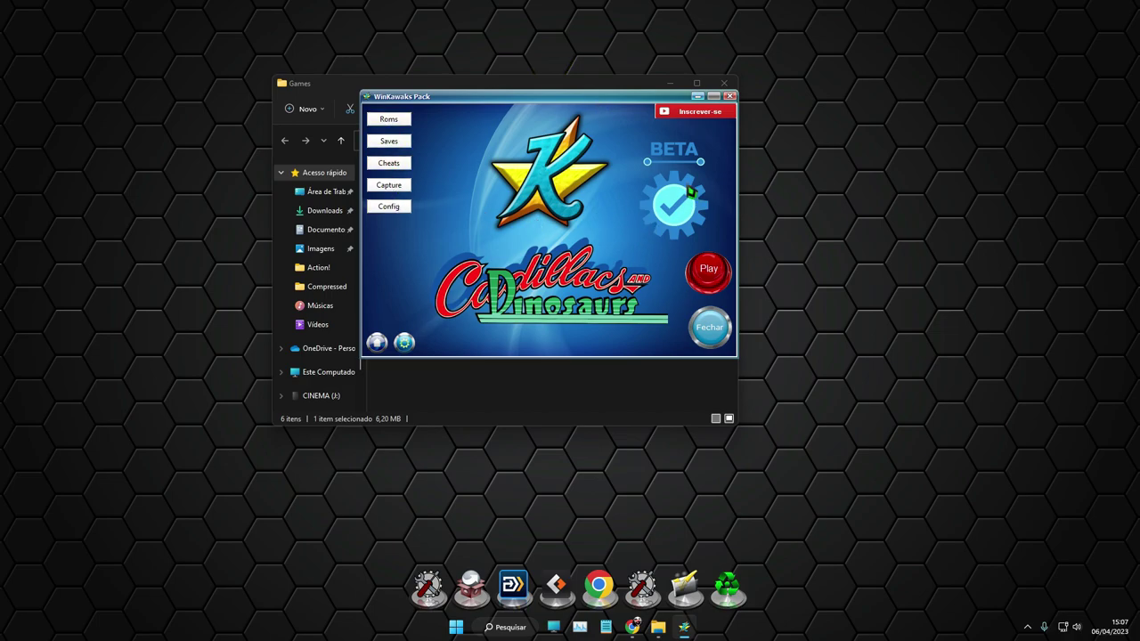
{"action": "left_click", "coordinate": [389, 119]}
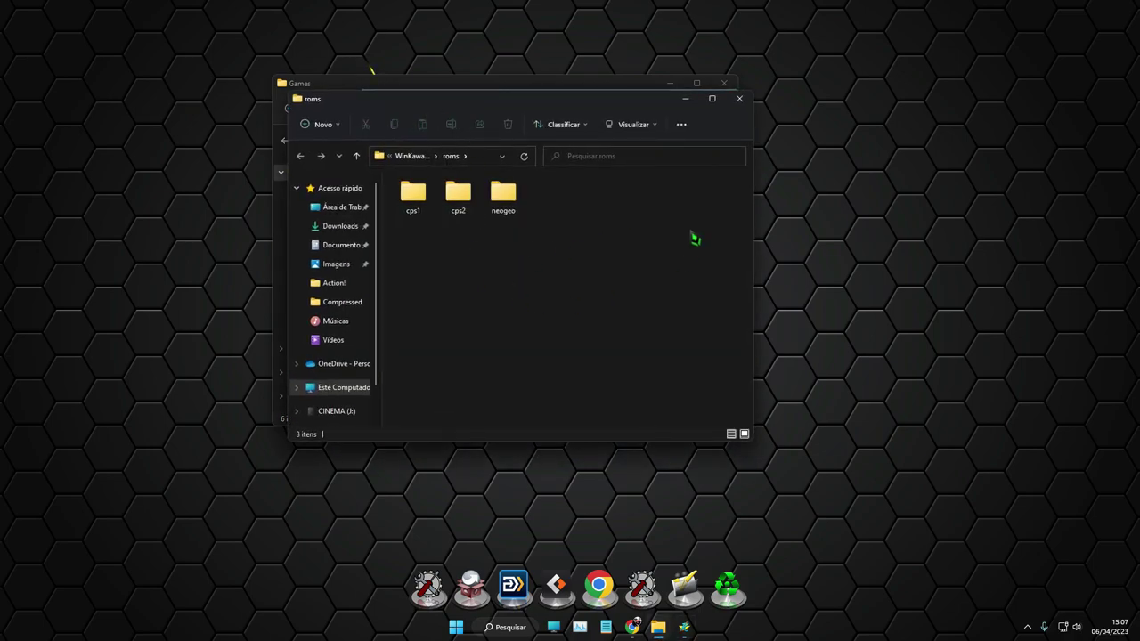
{"action": "left_click", "coordinate": [739, 98]}
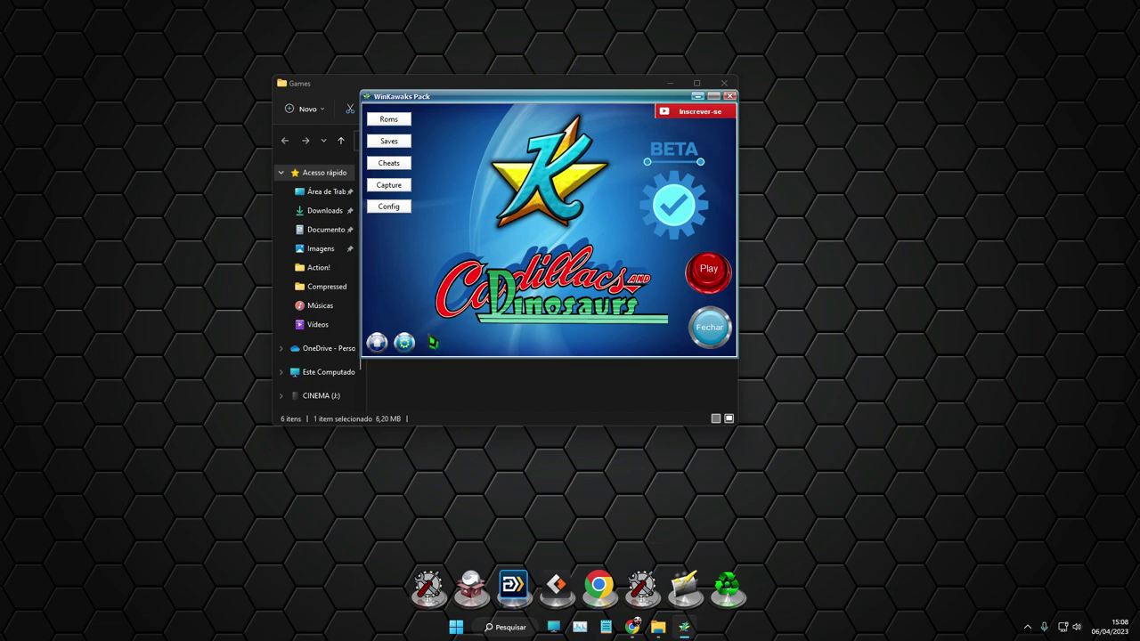
- Adapt the emulator's video settings with the launcher's video adapter
{"action": "left_click", "coordinate": [404, 342]}
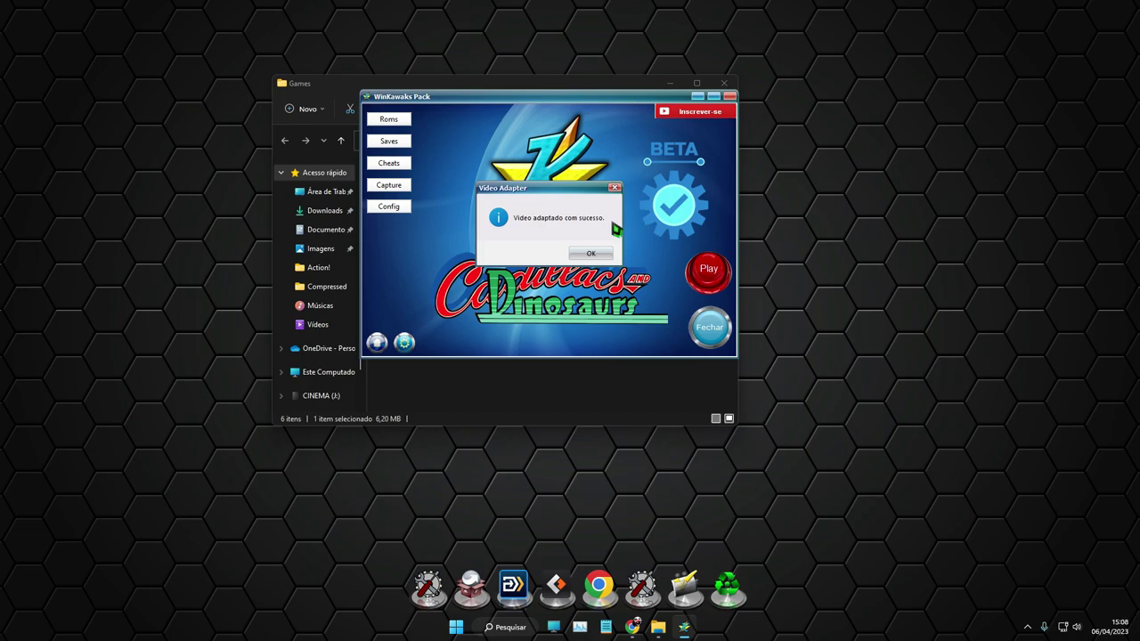
{"action": "left_click", "coordinate": [595, 254]}
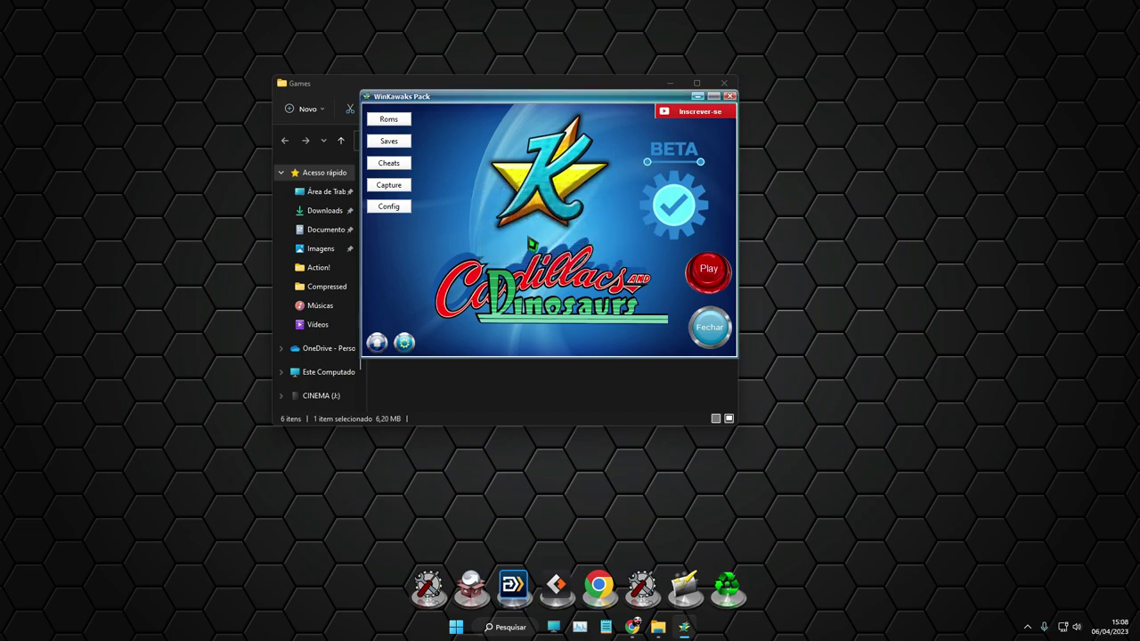
- Review the launcher's roms, saves and cheats folders and its Config folder selection, closing each one without changes
{"action": "left_click", "coordinate": [389, 123]}
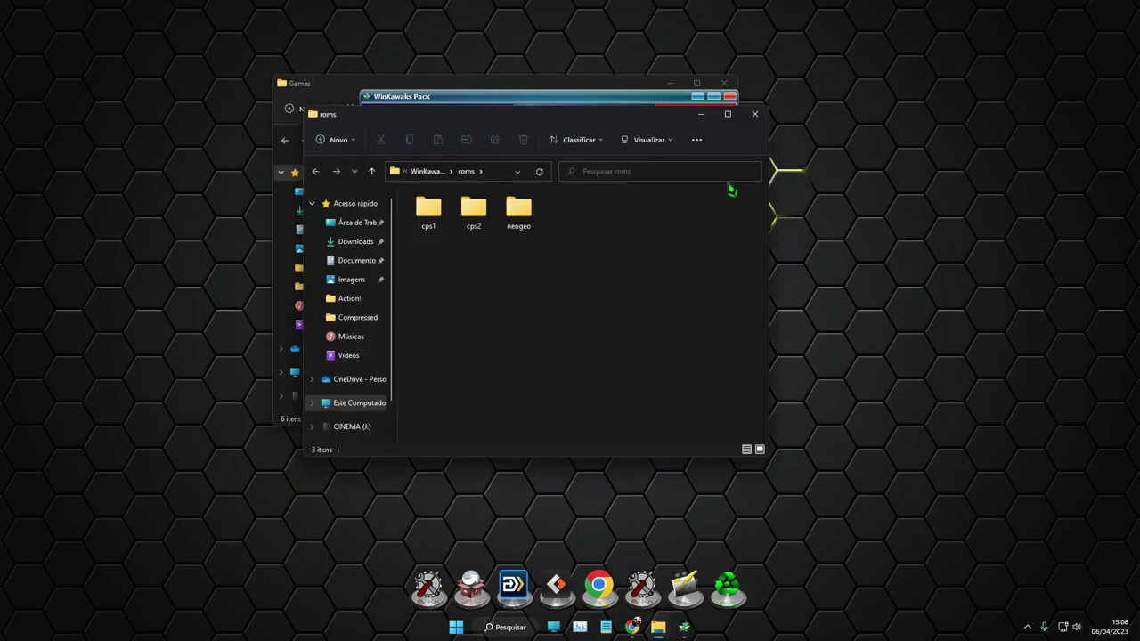
{"action": "left_click", "coordinate": [755, 114]}
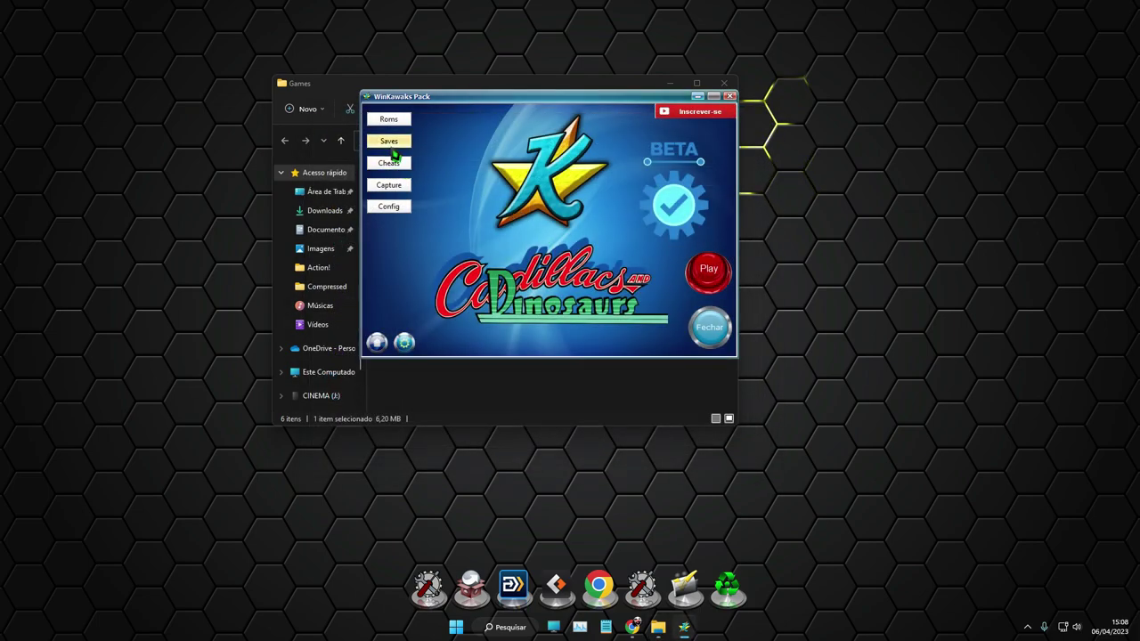
{"action": "left_click", "coordinate": [390, 144]}
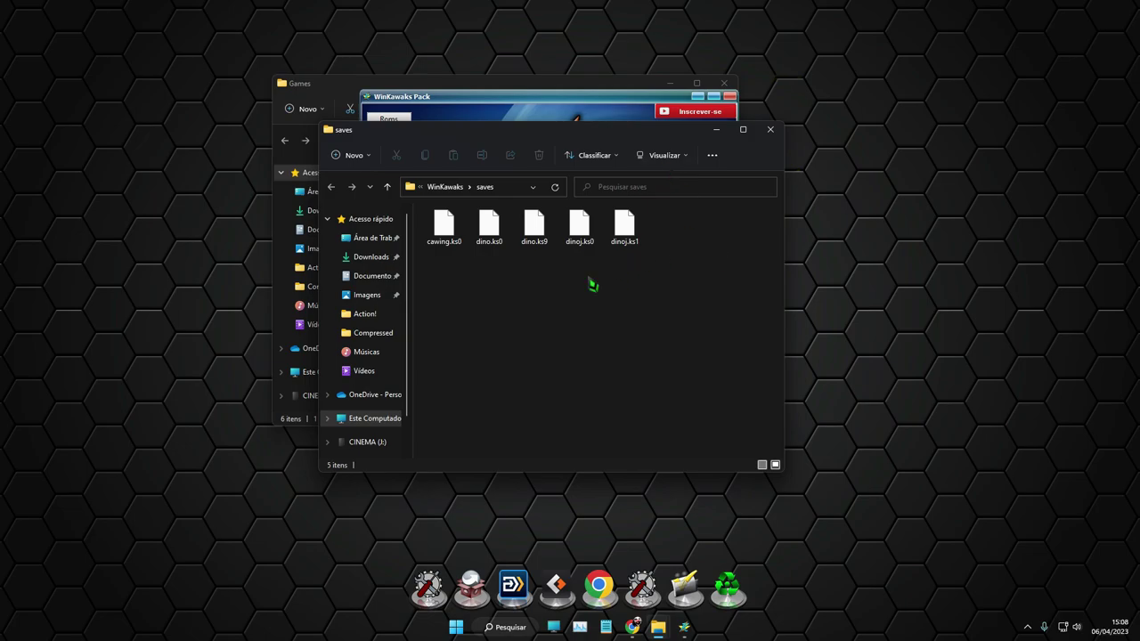
{"action": "left_click", "coordinate": [771, 130]}
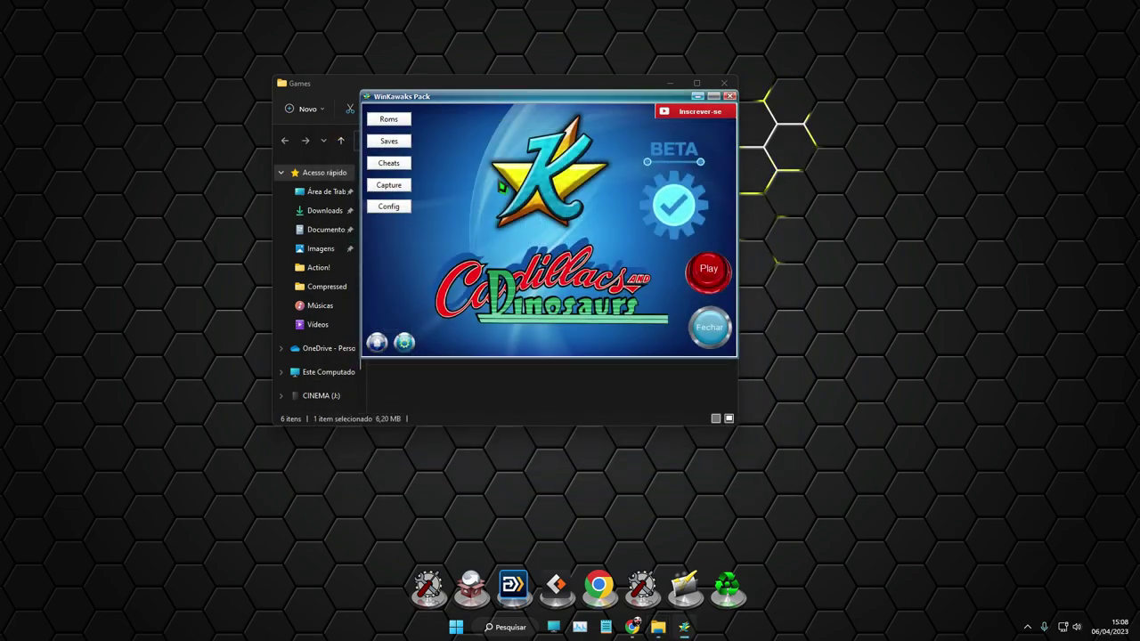
{"action": "left_click", "coordinate": [389, 163]}
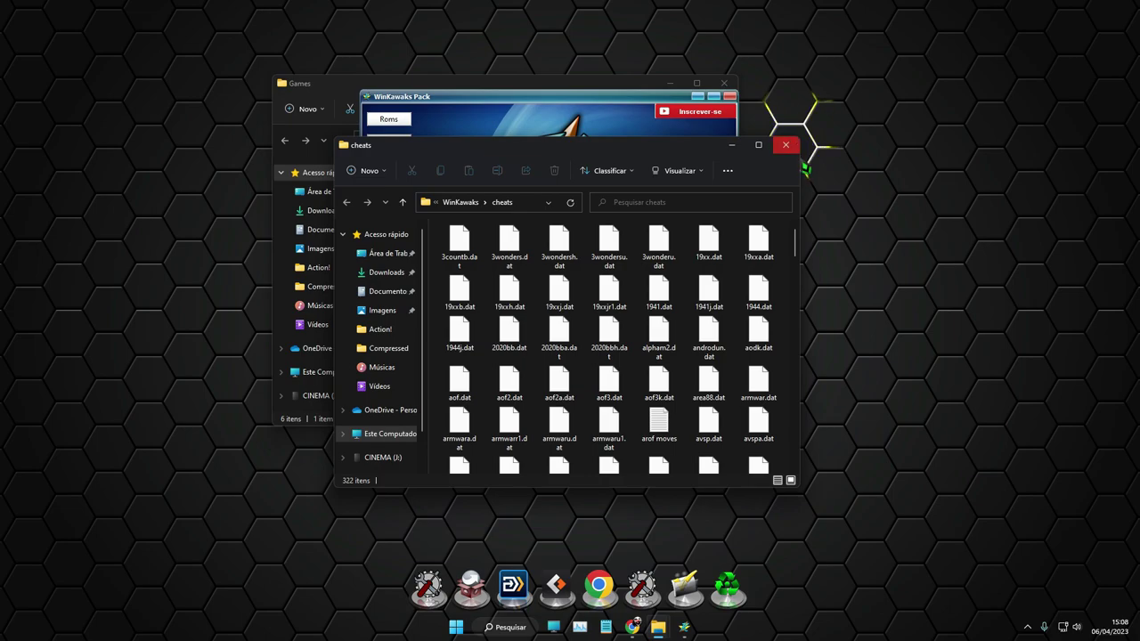
{"action": "left_click", "coordinate": [787, 145]}
{"action": "left_click", "coordinate": [403, 209]}
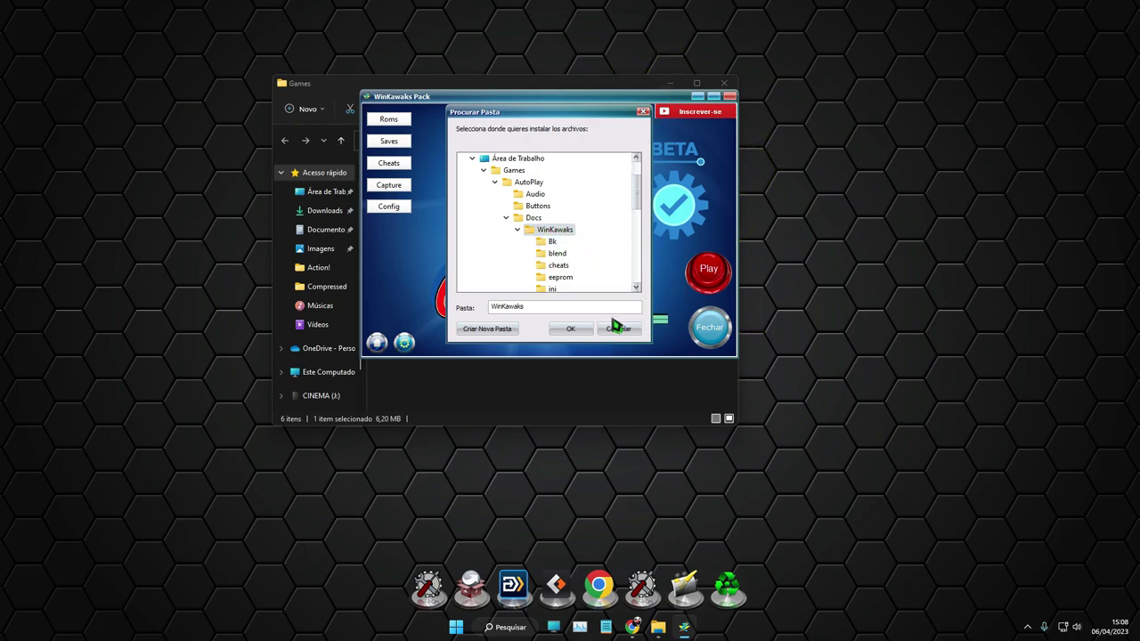
{"action": "left_click", "coordinate": [643, 112]}
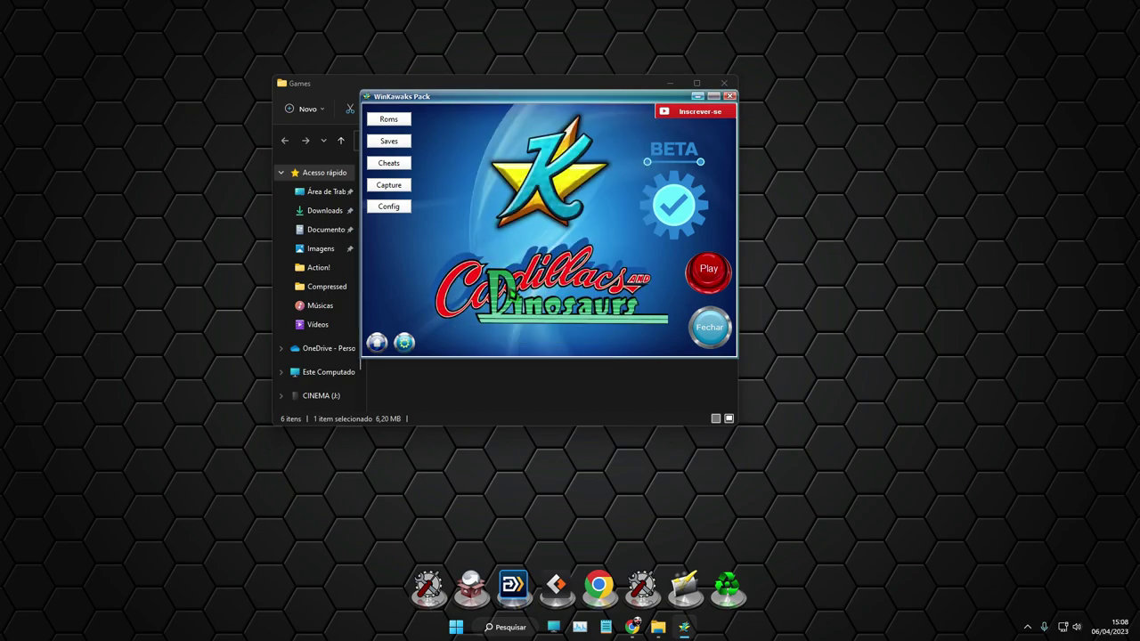
- Launch the Kawaks emulator and examine the Kreed blitter choices in its video options
{"action": "left_click", "coordinate": [709, 277]}
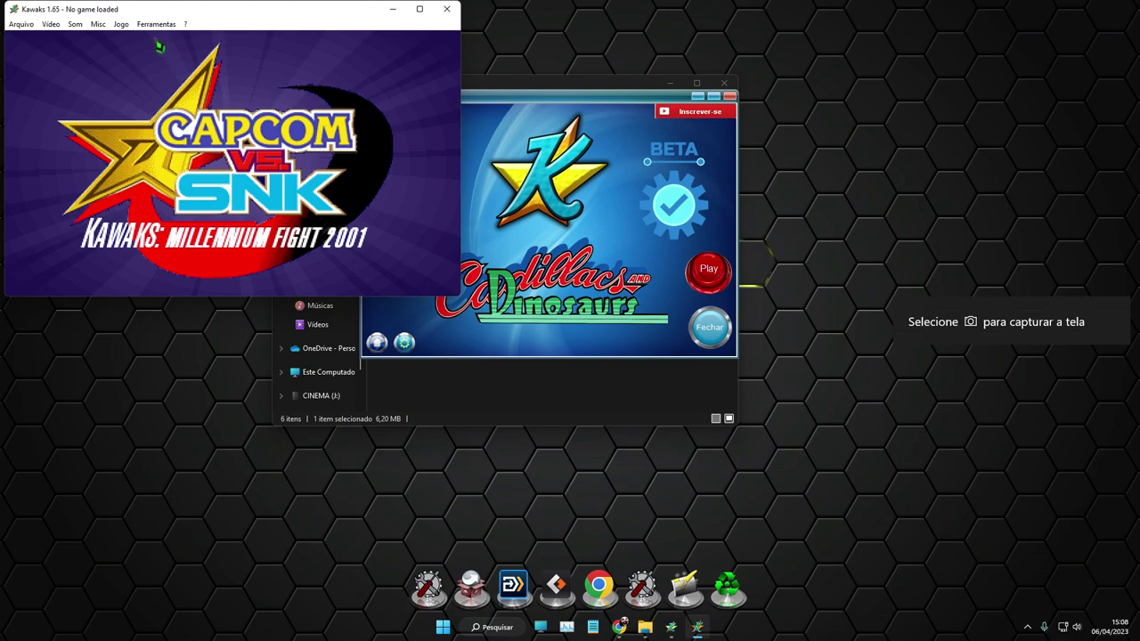
{"action": "left_click", "coordinate": [61, 27]}
{"action": "mouse_move", "coordinate": [107, 283]}
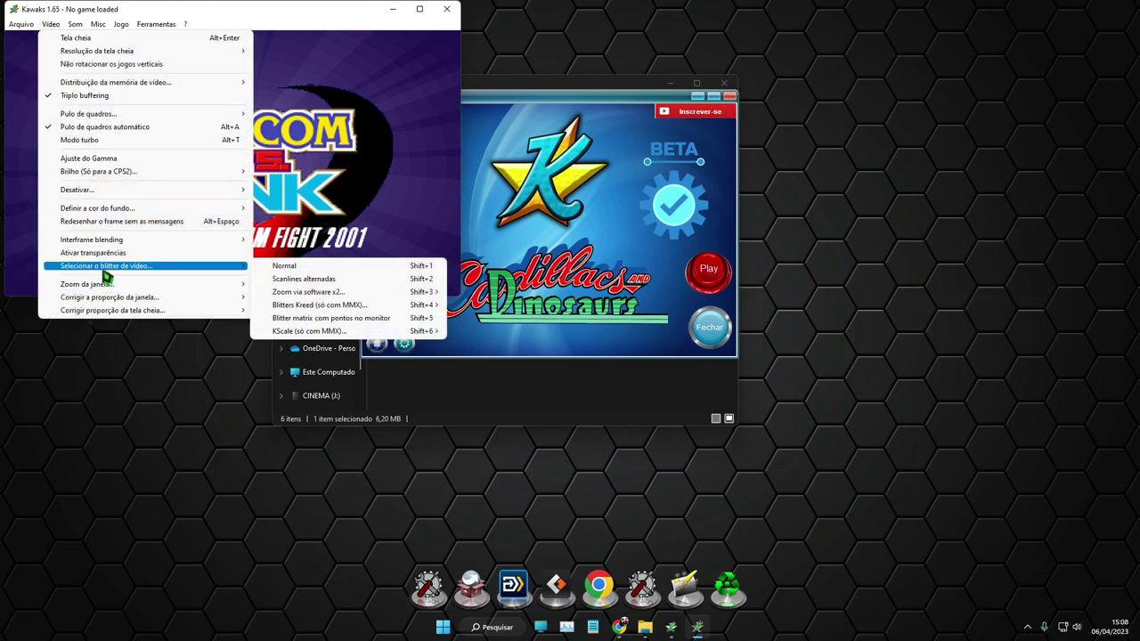
{"action": "mouse_move", "coordinate": [365, 307]}
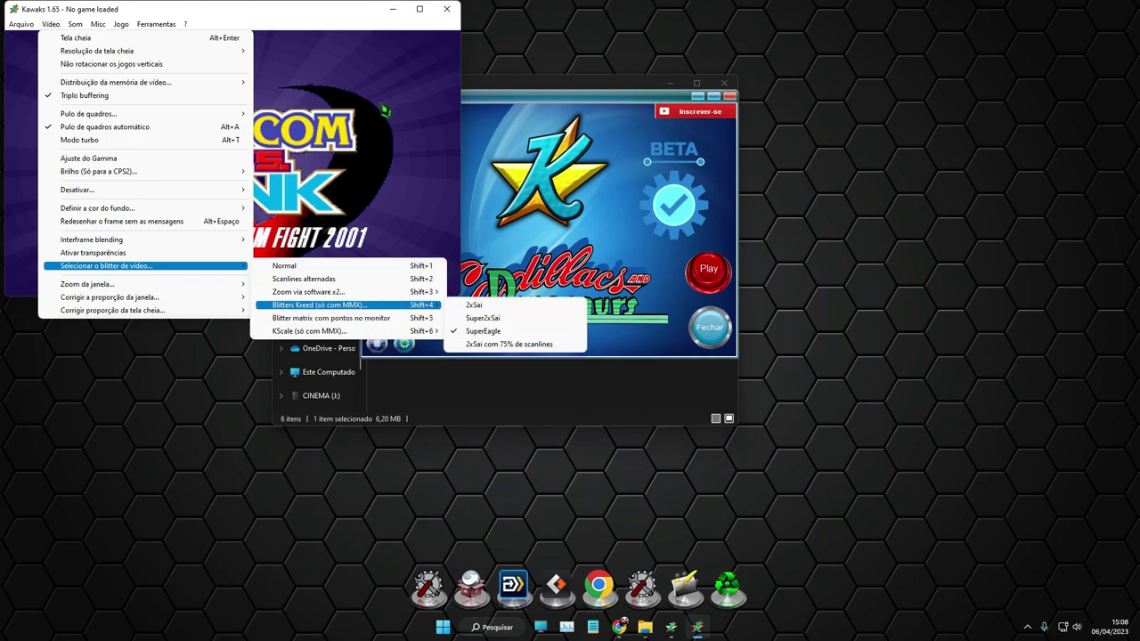
{"action": "left_click", "coordinate": [331, 27]}
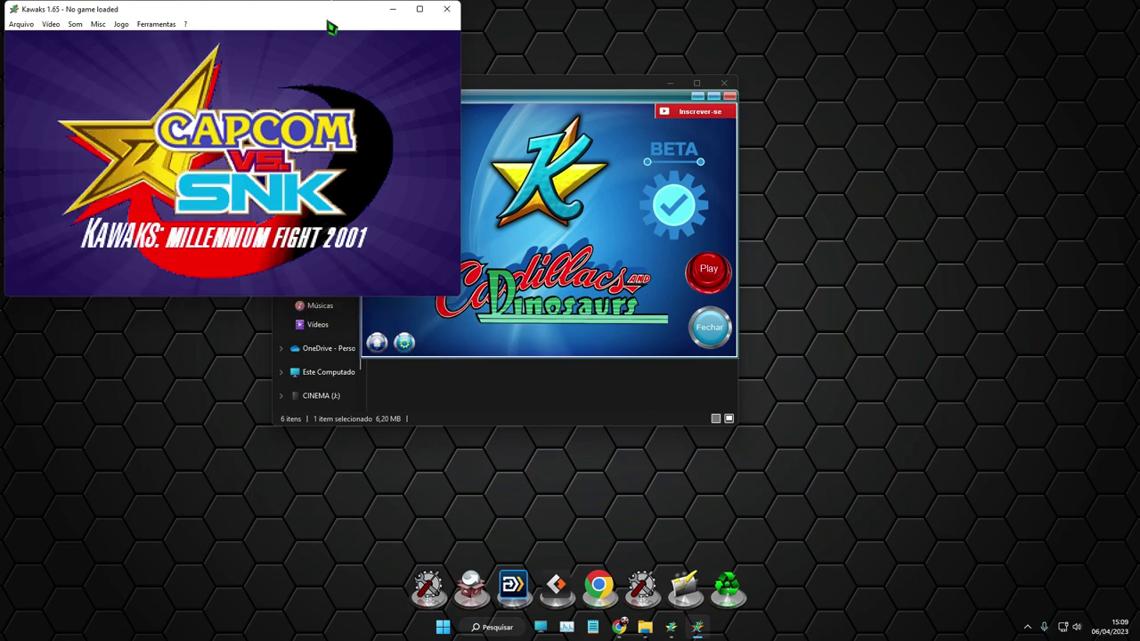
- Load the game Cadillacs and Dinosaurs (World 930201) from the CPS1 games list
{"action": "left_click", "coordinate": [33, 27]}
{"action": "left_click", "coordinate": [35, 35]}
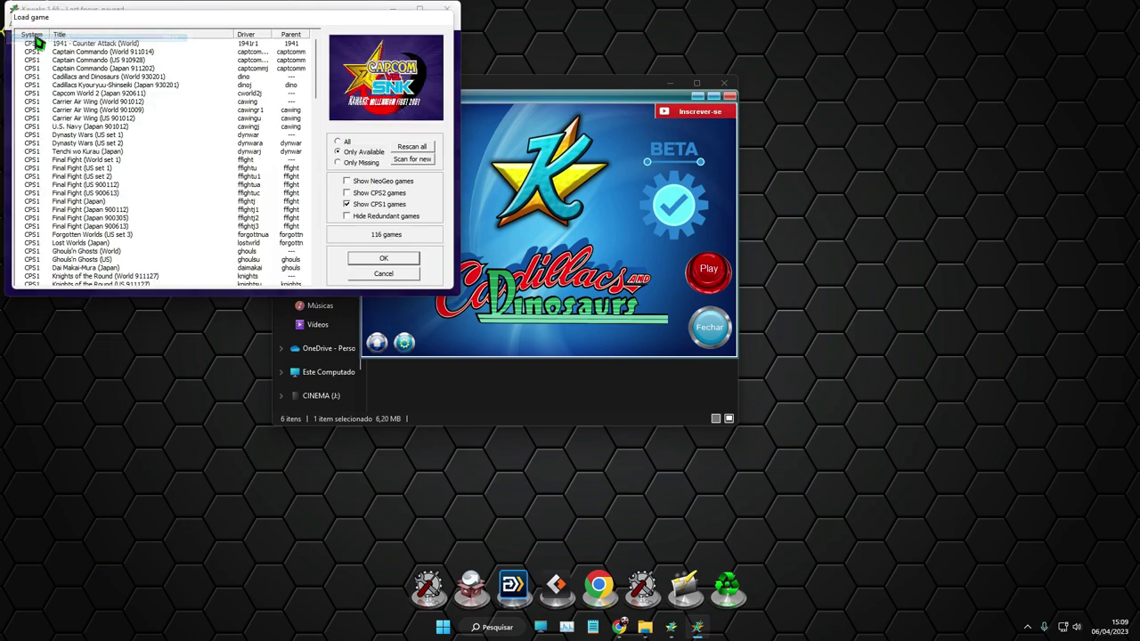
{"action": "double_click", "coordinate": [104, 79]}
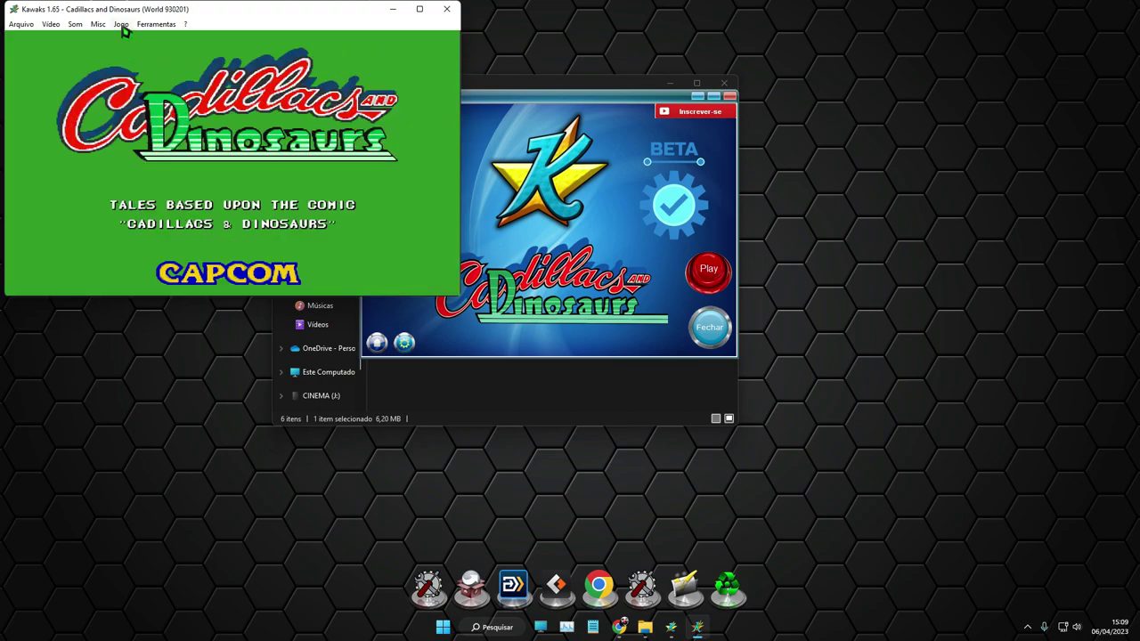
- Reset the game's keys to their defaults
{"action": "left_click", "coordinate": [121, 25]}
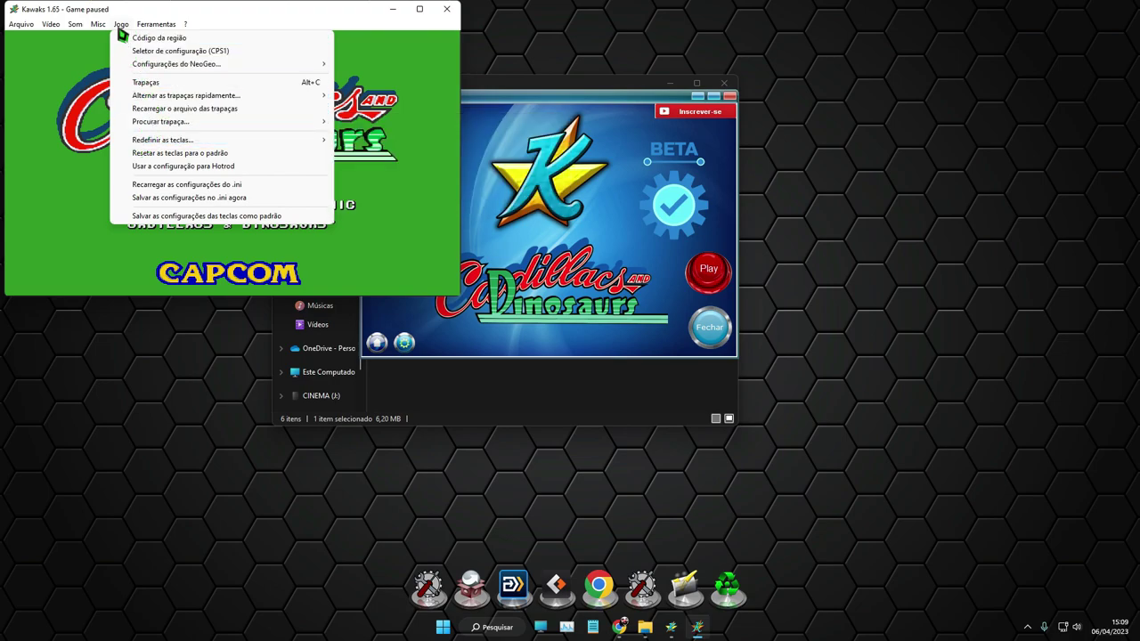
{"action": "left_click", "coordinate": [182, 158]}
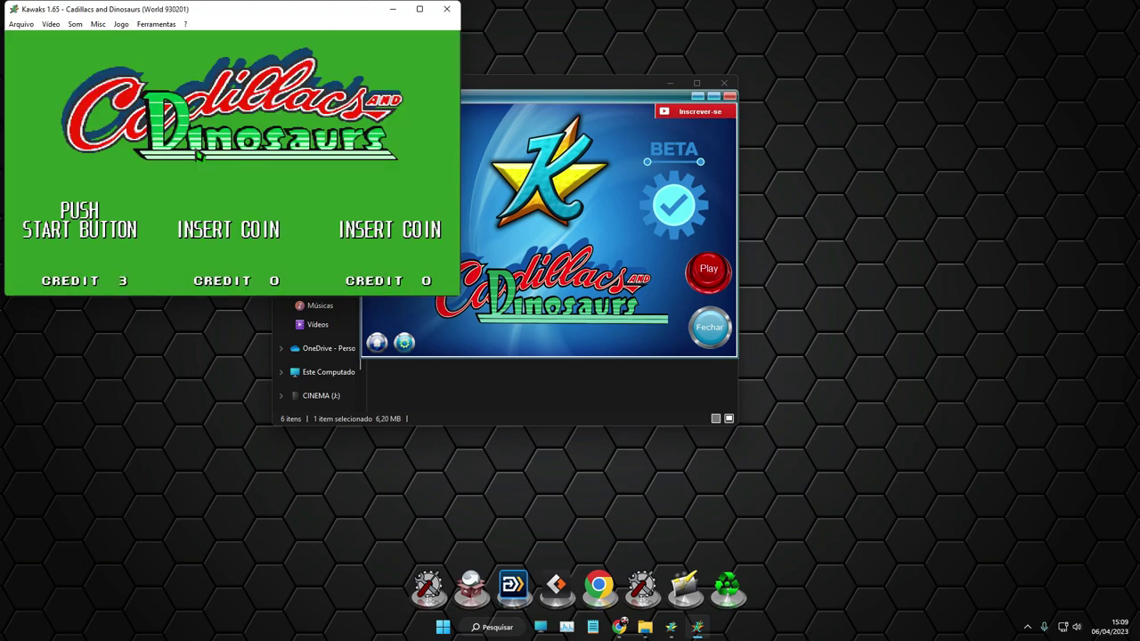
- Start a one-player game and choose Mustapha on the character selection screen
{"action": "key", "text": "1"}
{"action": "key", "text": "Right"}
{"action": "key", "text": "Right"}
{"action": "key", "text": "Left"}
{"action": "key", "text": "Left"}
{"action": "key", "text": "Right"}
{"action": "key", "text": "Right"}
{"action": "key", "text": "Left"}
{"action": "key", "text": "Right"}
{"action": "key", "text": "Left"}
{"action": "key", "text": "Right"}
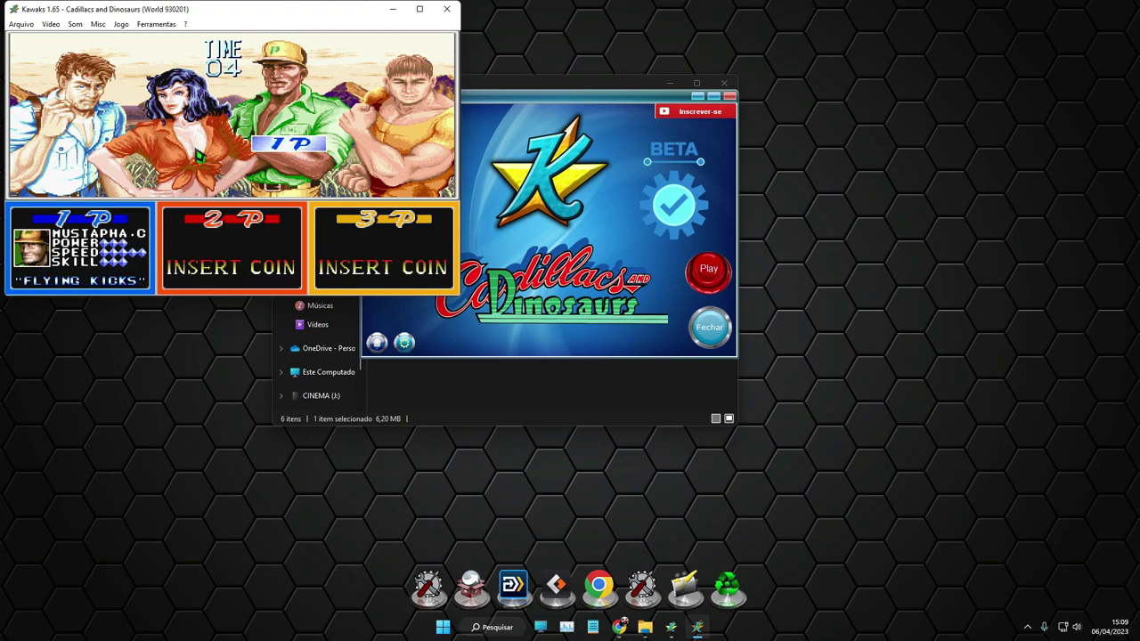
{"action": "key", "text": "a"}
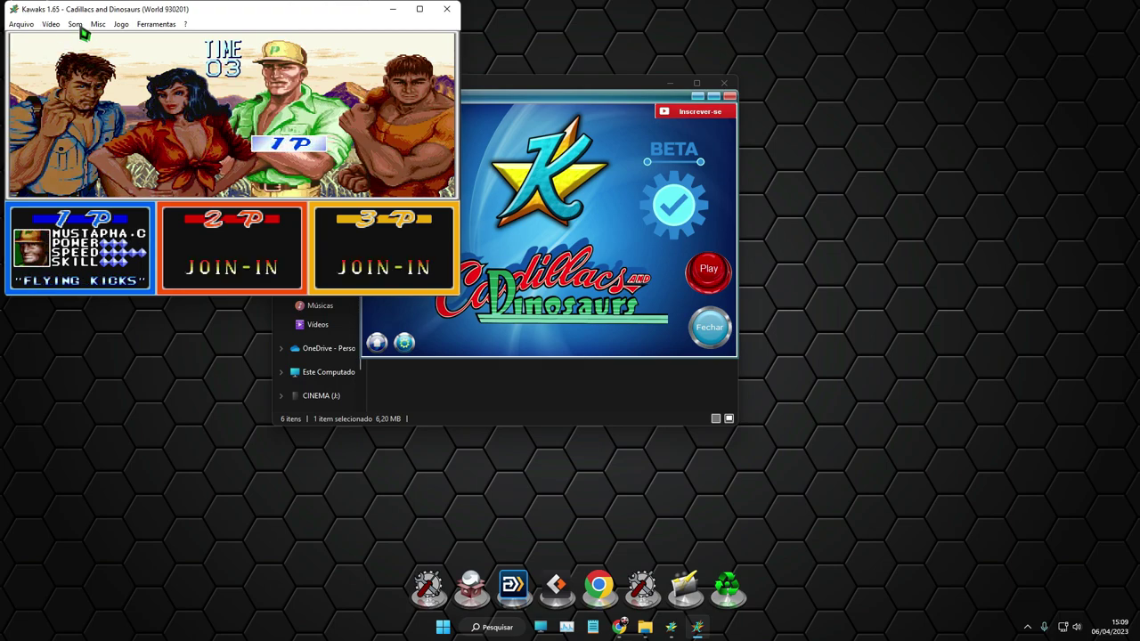
- Review the key assignments for Player 1 and close them without changes
{"action": "left_click", "coordinate": [120, 24]}
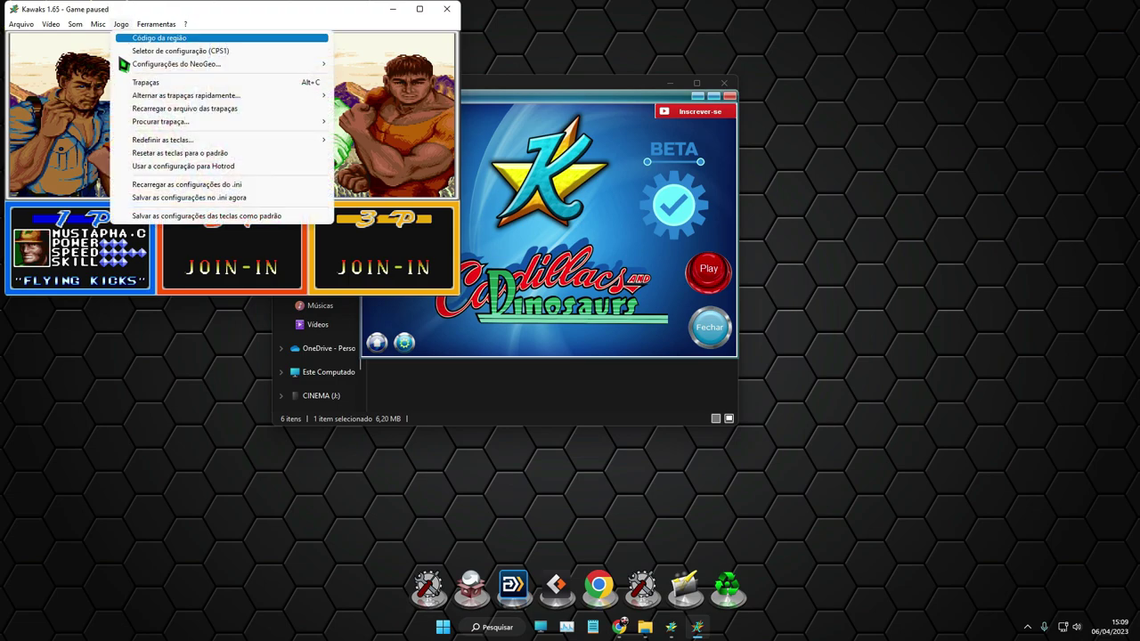
{"action": "mouse_move", "coordinate": [141, 142]}
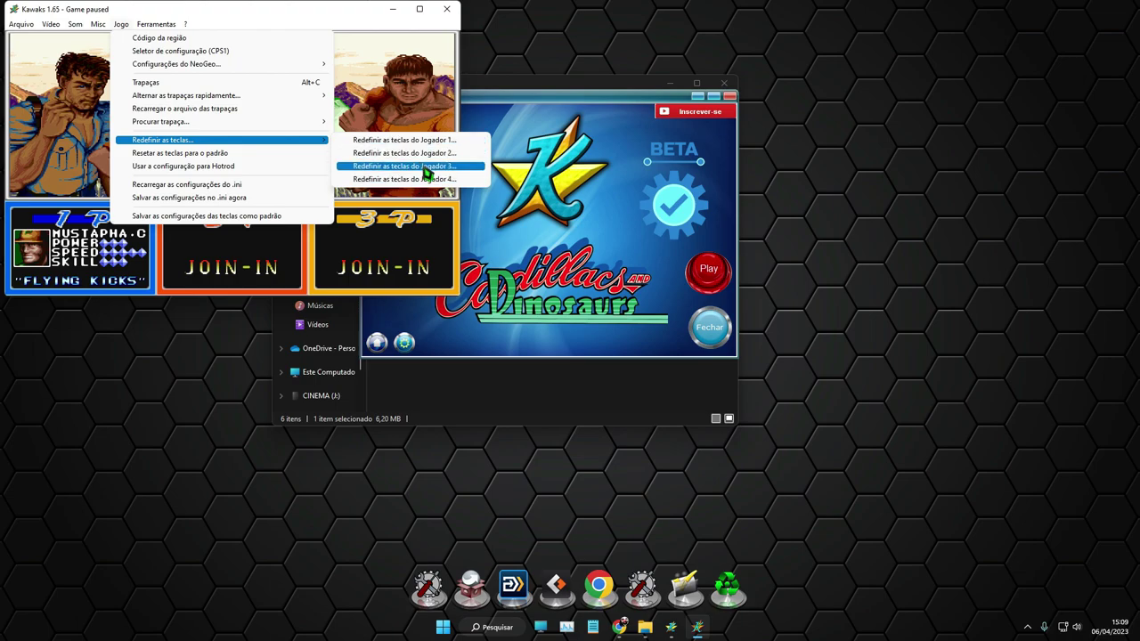
{"action": "left_click", "coordinate": [433, 140]}
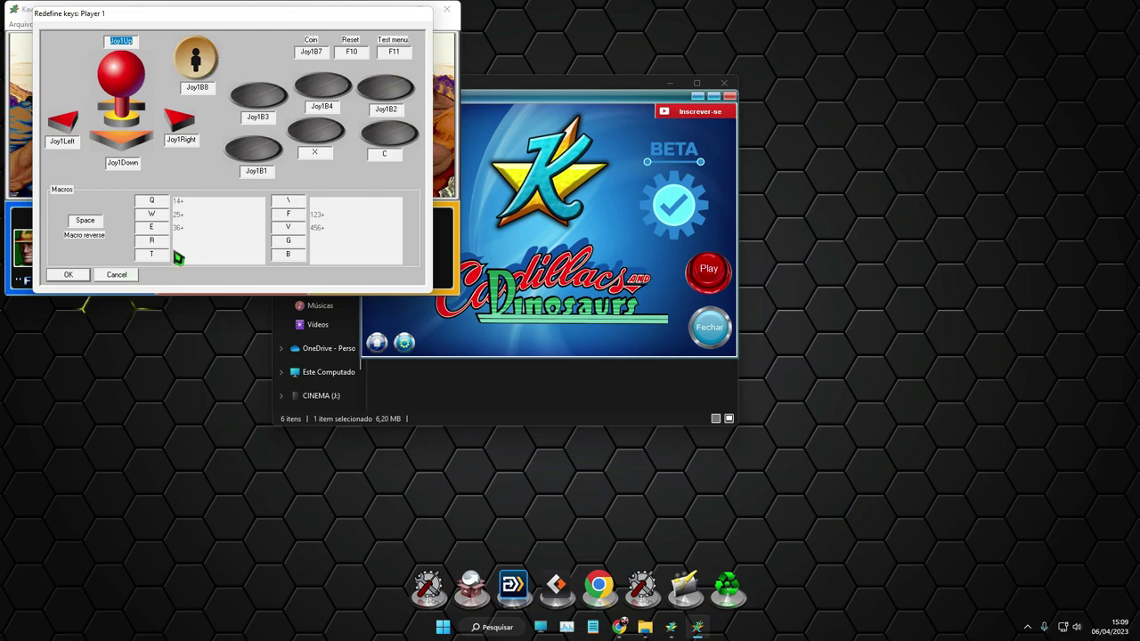
{"action": "left_click", "coordinate": [121, 277]}
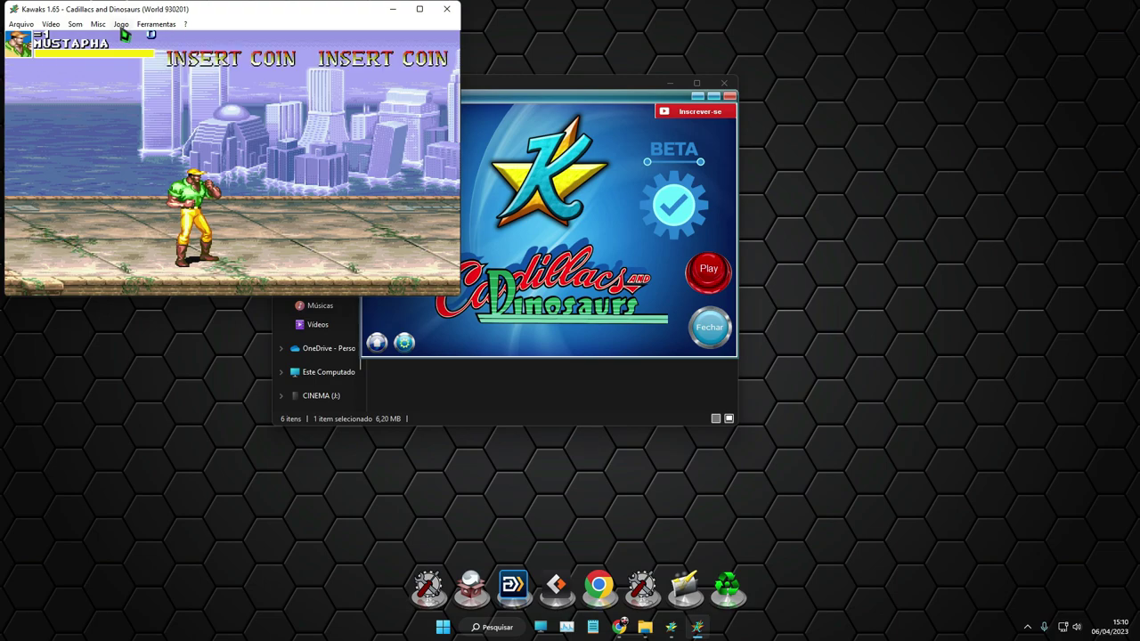
- Enable the P1 Invincible cheat for the running game
{"action": "left_click", "coordinate": [121, 24]}
{"action": "left_click", "coordinate": [135, 83]}
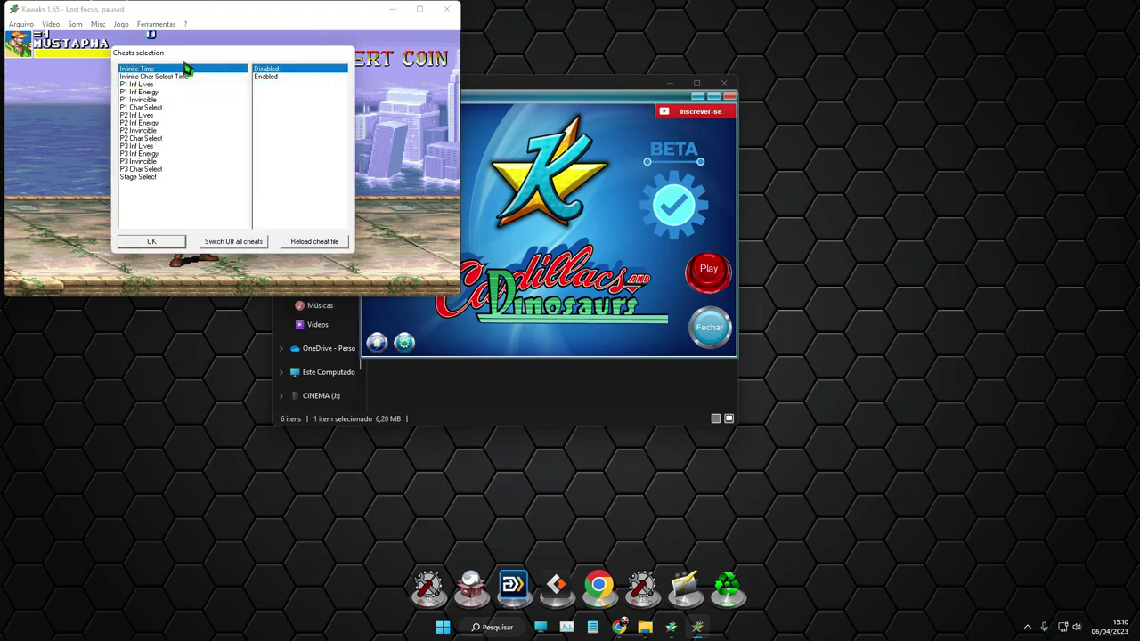
{"action": "left_click", "coordinate": [151, 100]}
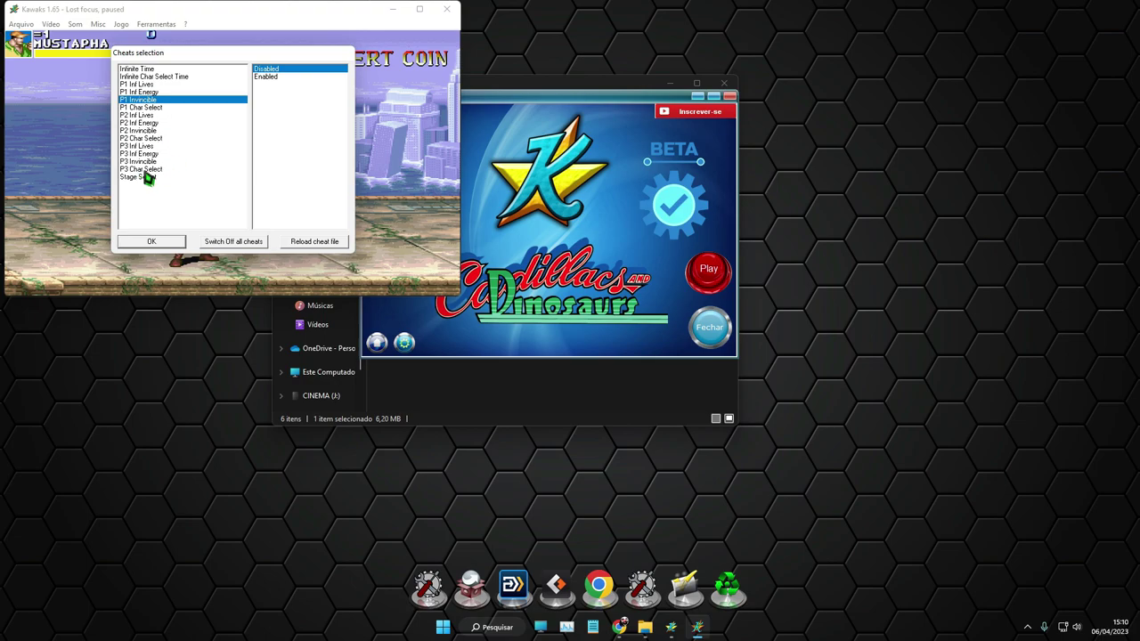
{"action": "left_click", "coordinate": [267, 76]}
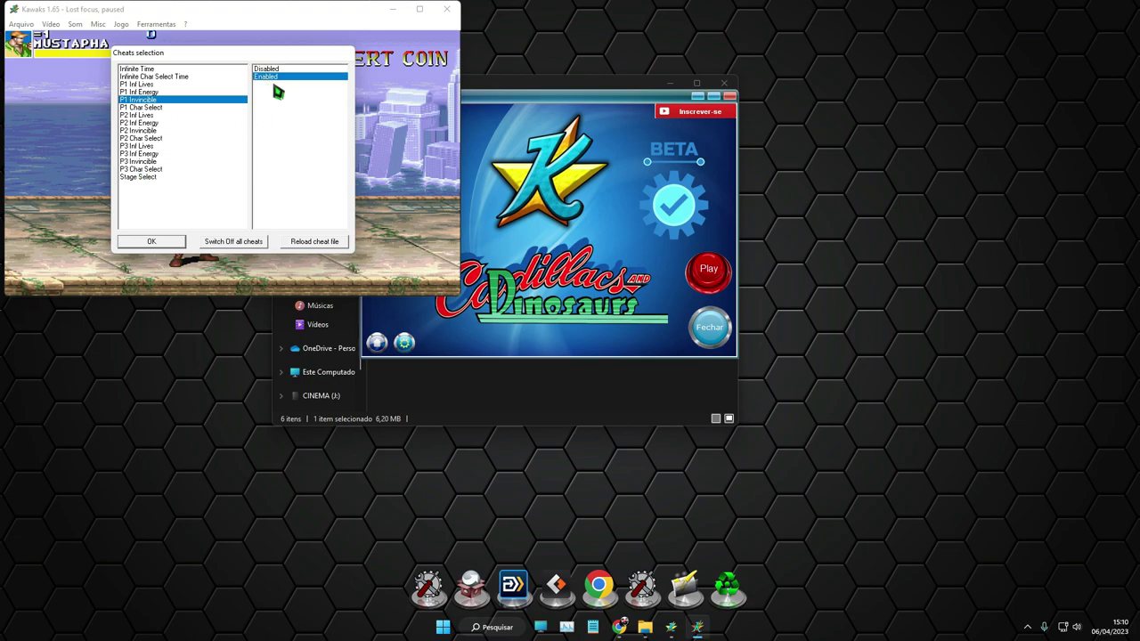
{"action": "left_click", "coordinate": [175, 246]}
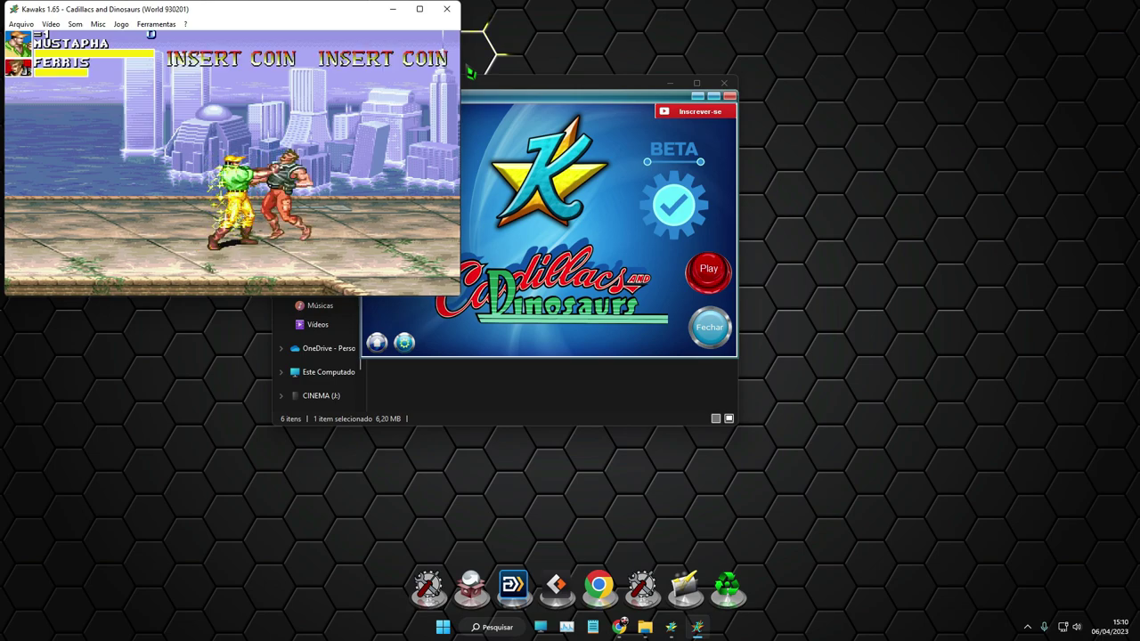
- Set the Stage Select cheat to Stage 8
{"action": "left_click", "coordinate": [121, 24]}
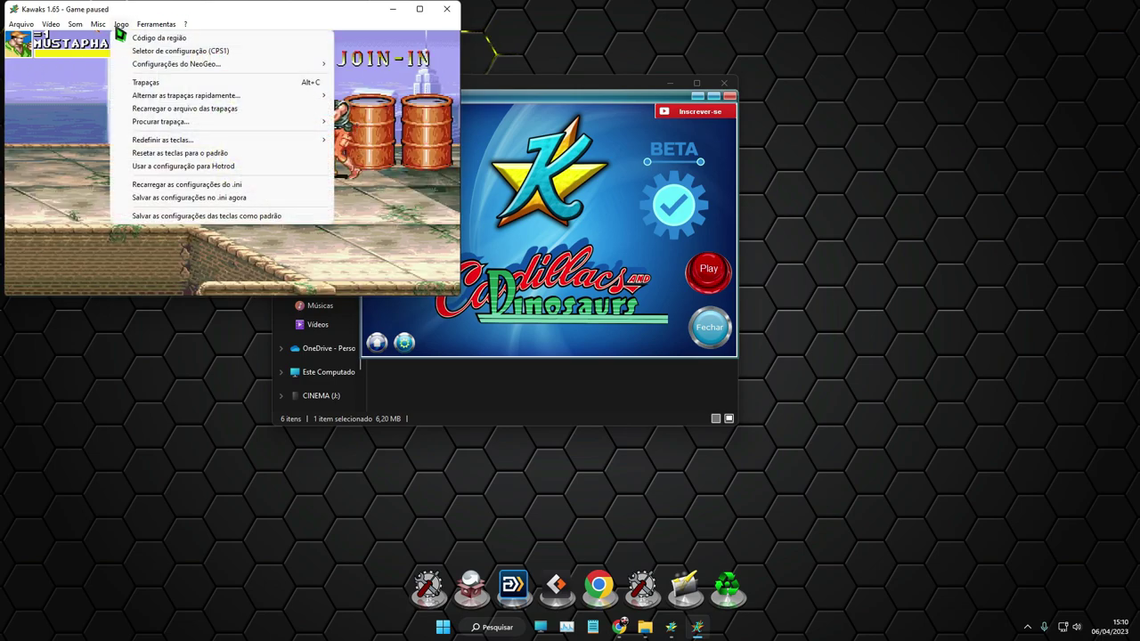
{"action": "left_click", "coordinate": [152, 87]}
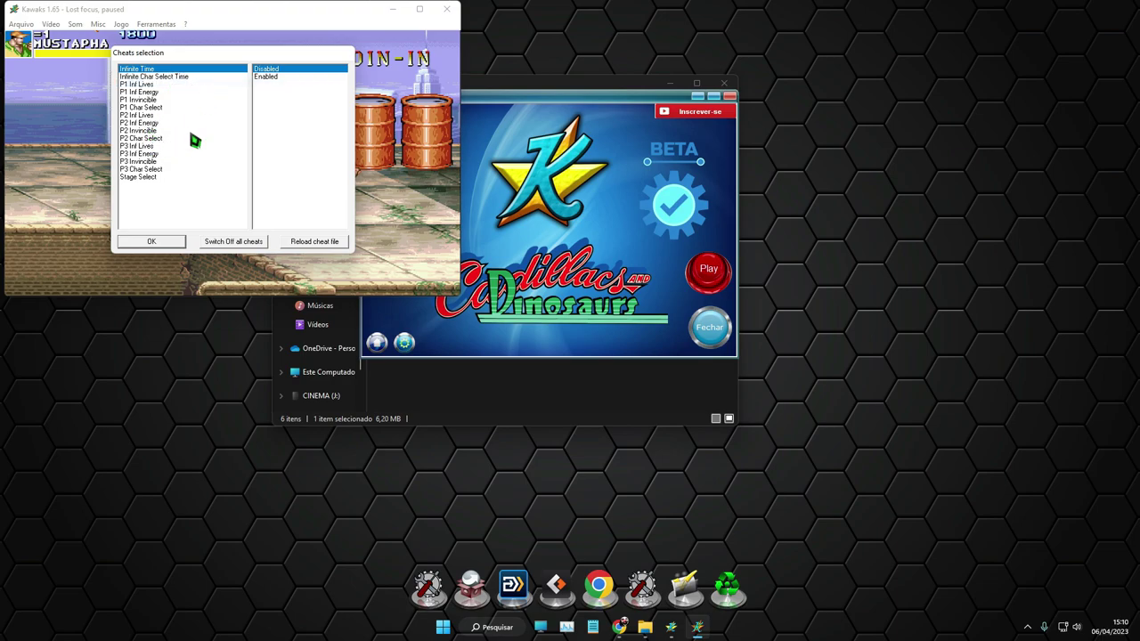
{"action": "left_click", "coordinate": [148, 178]}
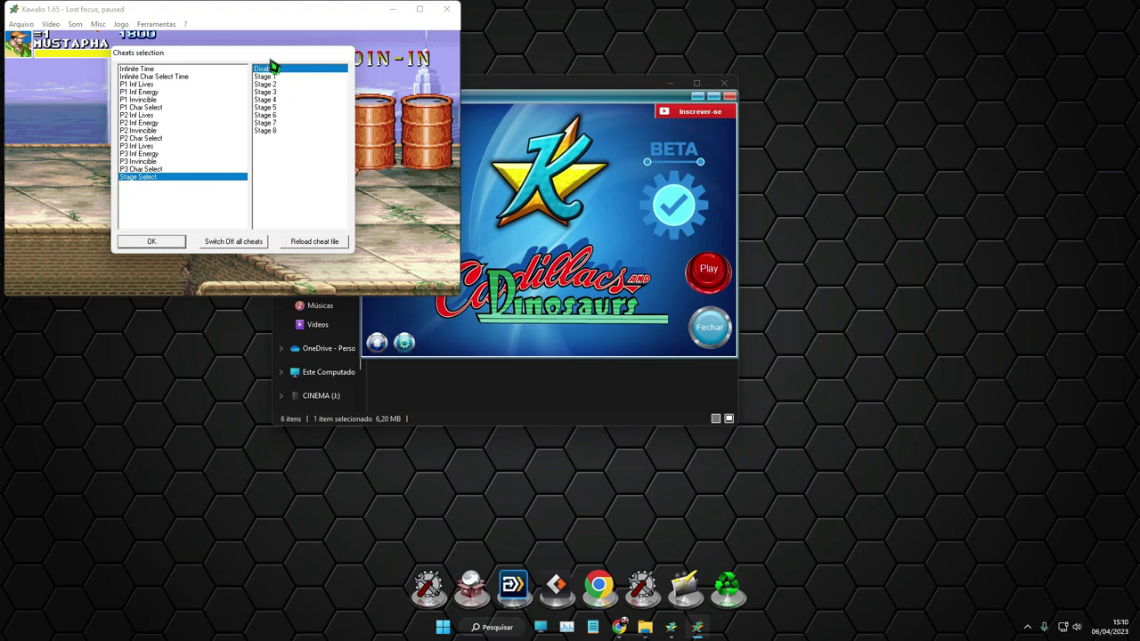
{"action": "left_click", "coordinate": [281, 131]}
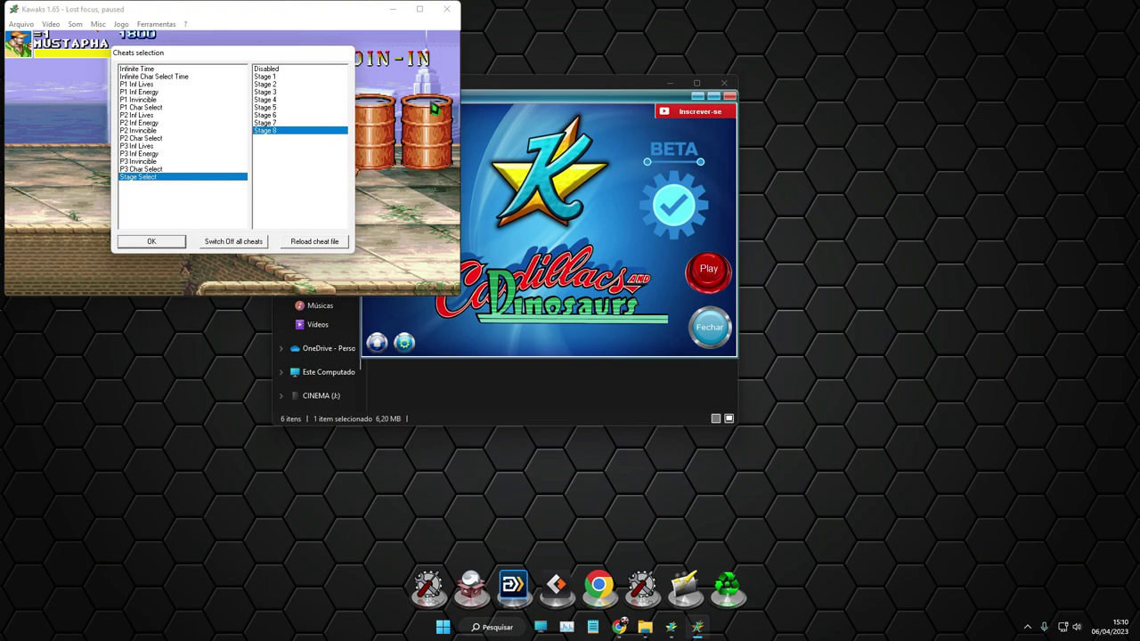
{"action": "left_click", "coordinate": [174, 243]}
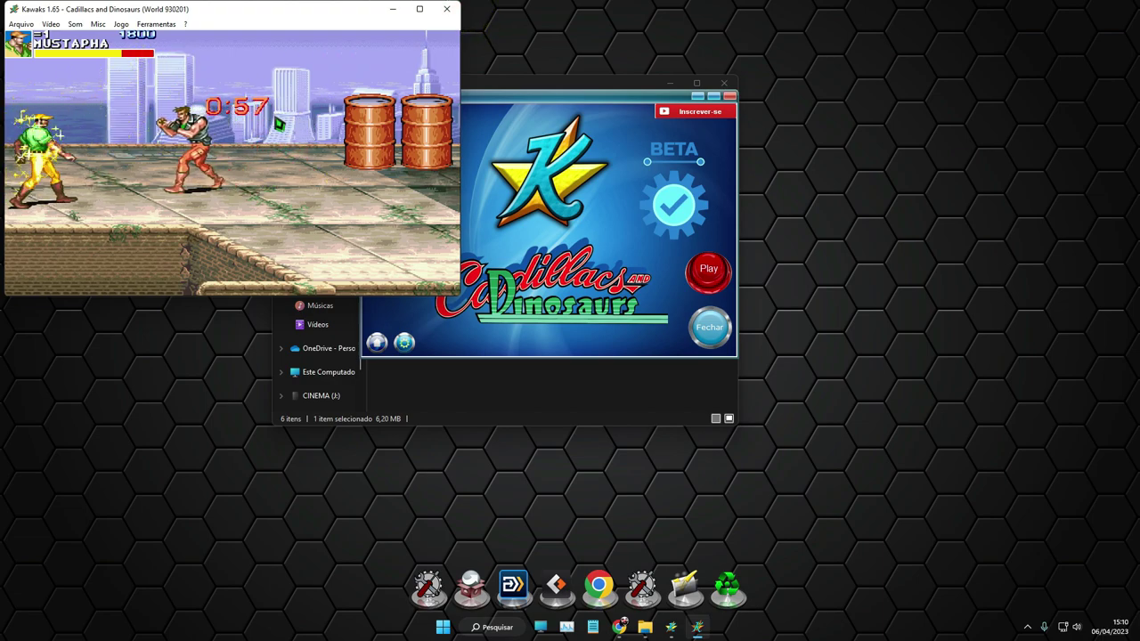
- Try to close the emulator window while the game is still running
{"action": "left_click", "coordinate": [449, 11]}
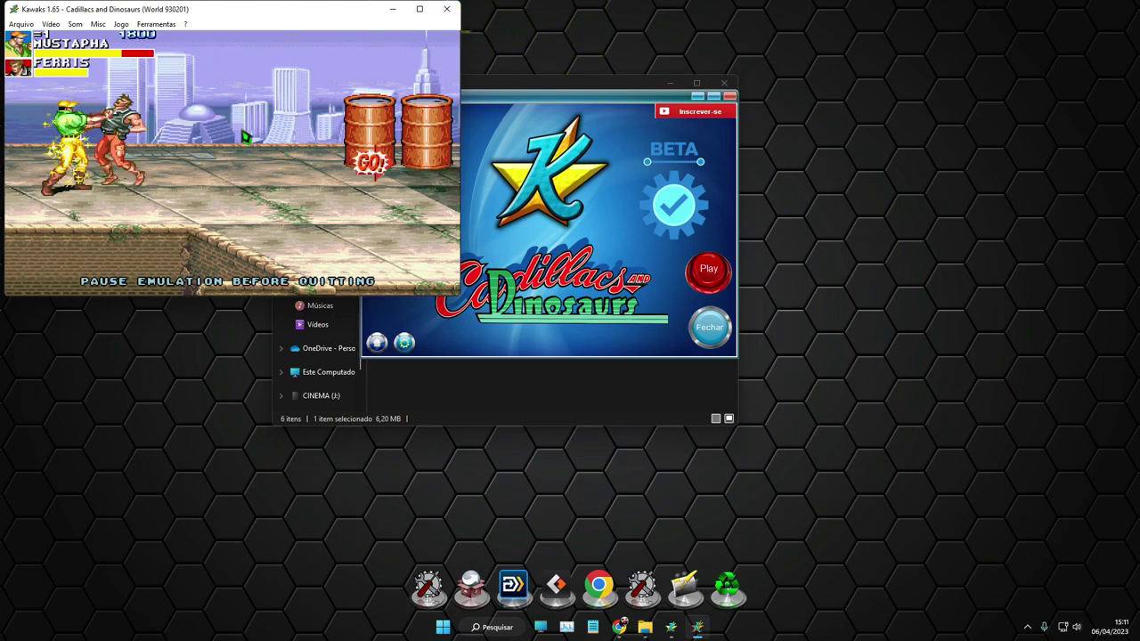
{"action": "left_click", "coordinate": [450, 12]}
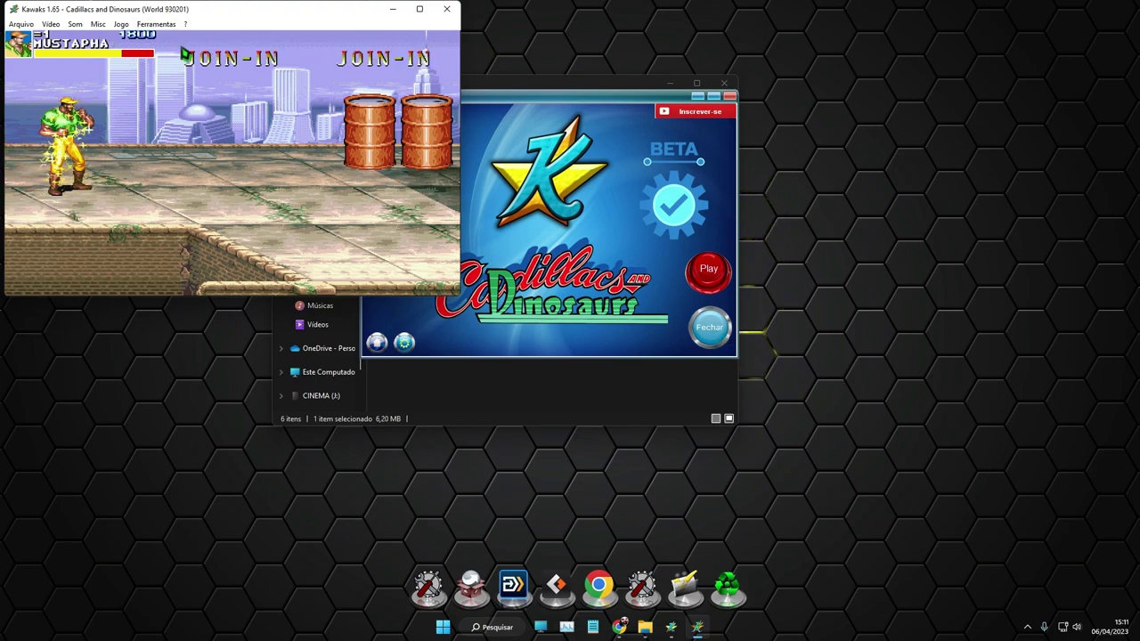
- Save the current state of the running Cadillacs and Dinosaurs game, load that saved state back, and continue playing
{"action": "left_click", "coordinate": [21, 24]}
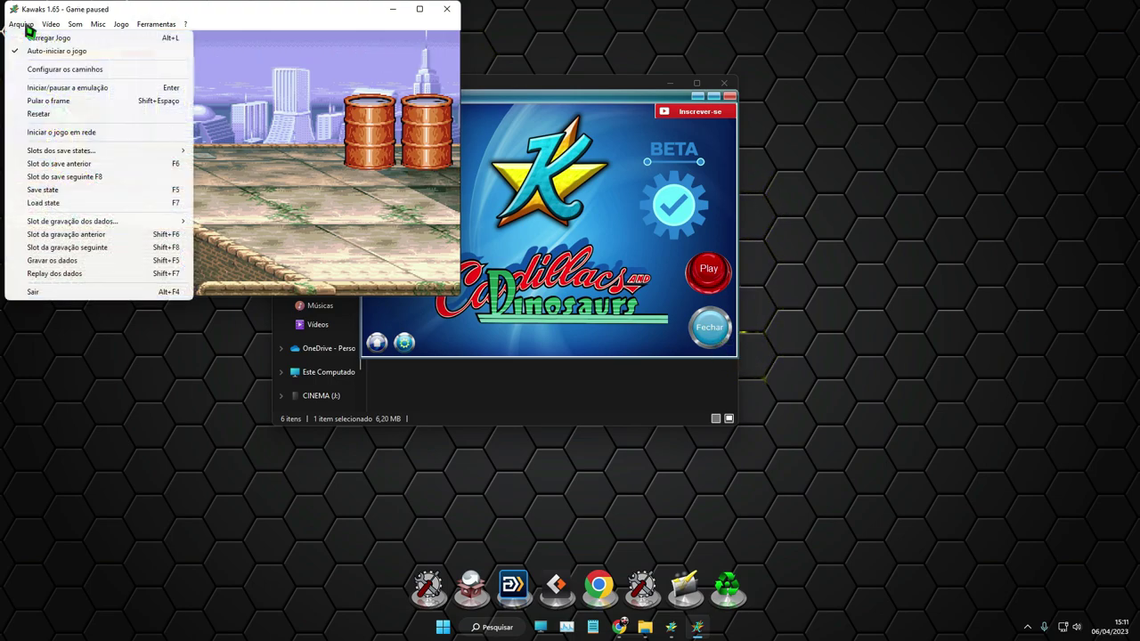
{"action": "left_click", "coordinate": [42, 189]}
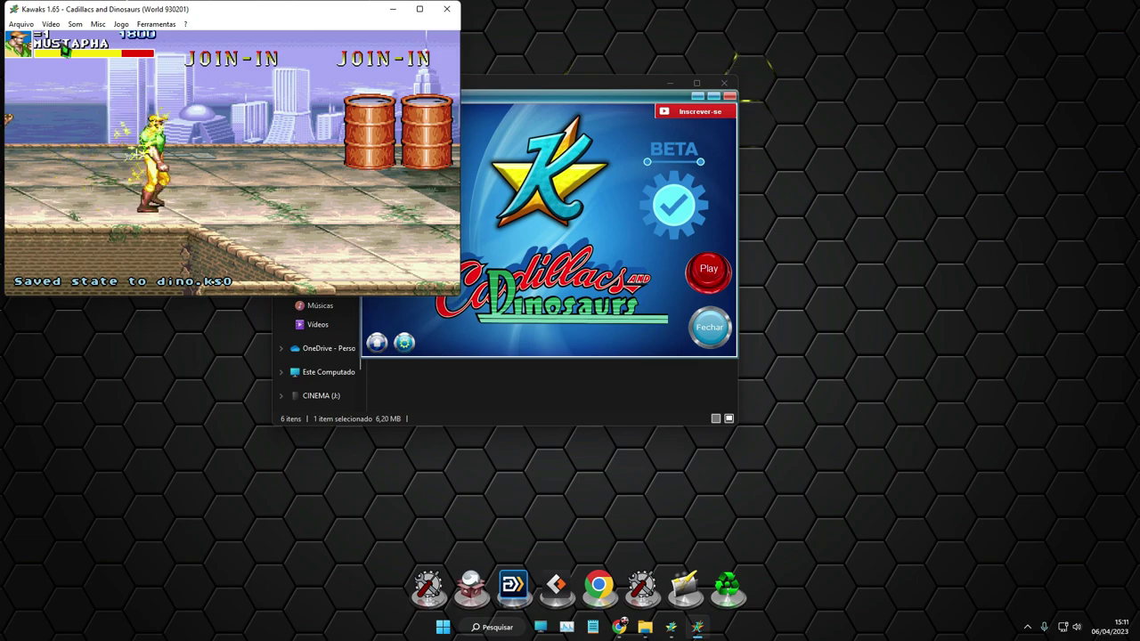
{"action": "left_click", "coordinate": [21, 24]}
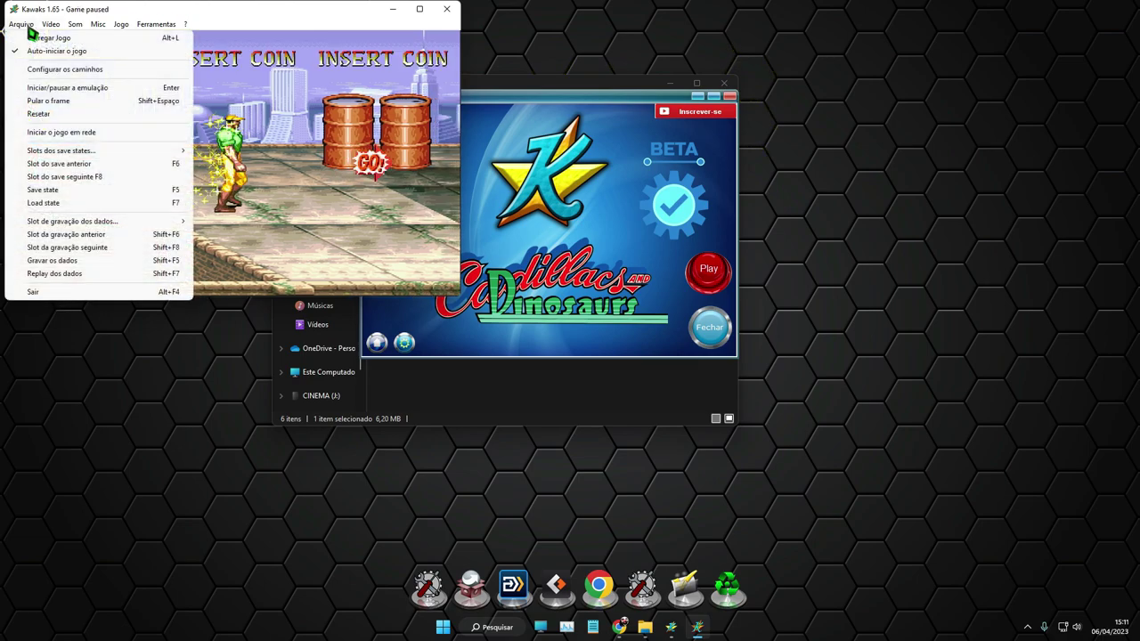
{"action": "left_click", "coordinate": [45, 204]}
{"action": "key", "text": "Right"}
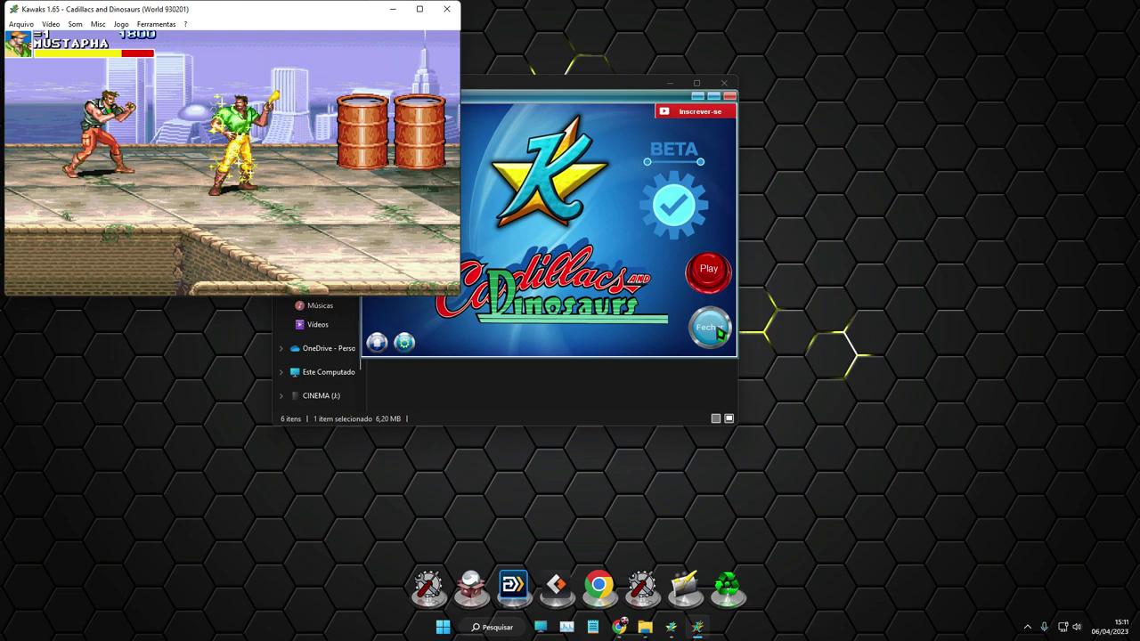
- Quit the Kawaks emulator and close the WinKawaks Pack launcher
{"action": "key", "text": "alt+F4"}
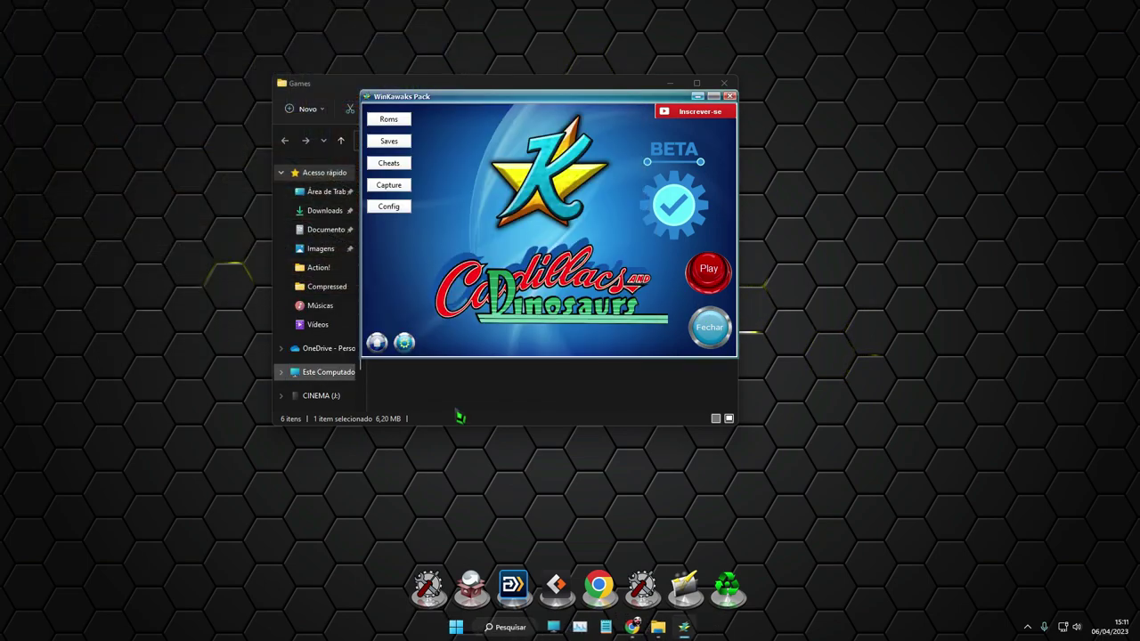
{"action": "left_click", "coordinate": [730, 97]}
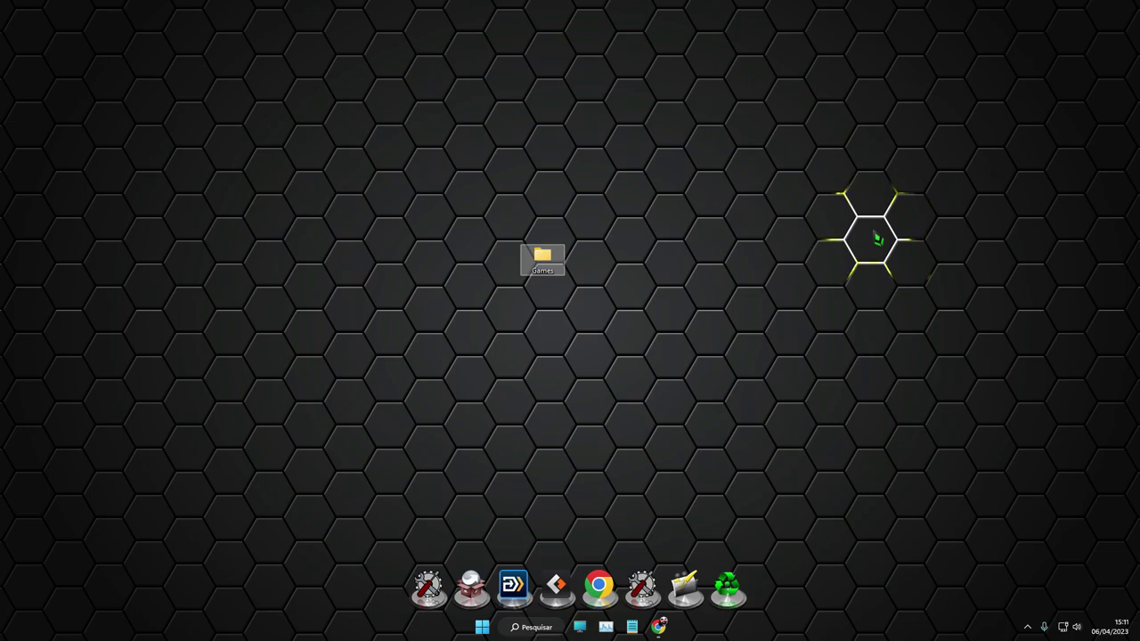